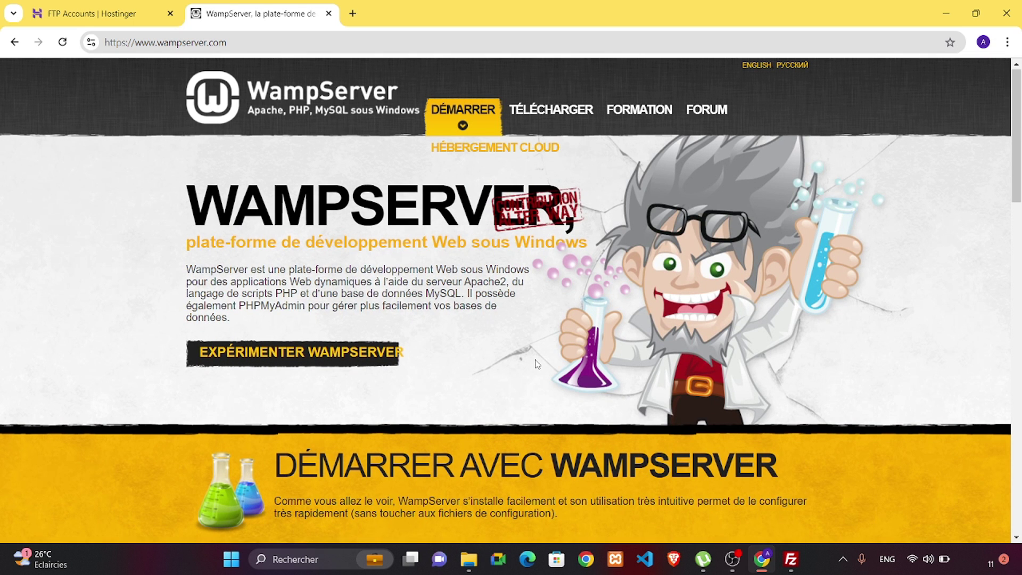
- Look over the WampServer home page, including its downloads section with the 64-bit and 32-bit versions
scroll(537, 364, "down", 1)
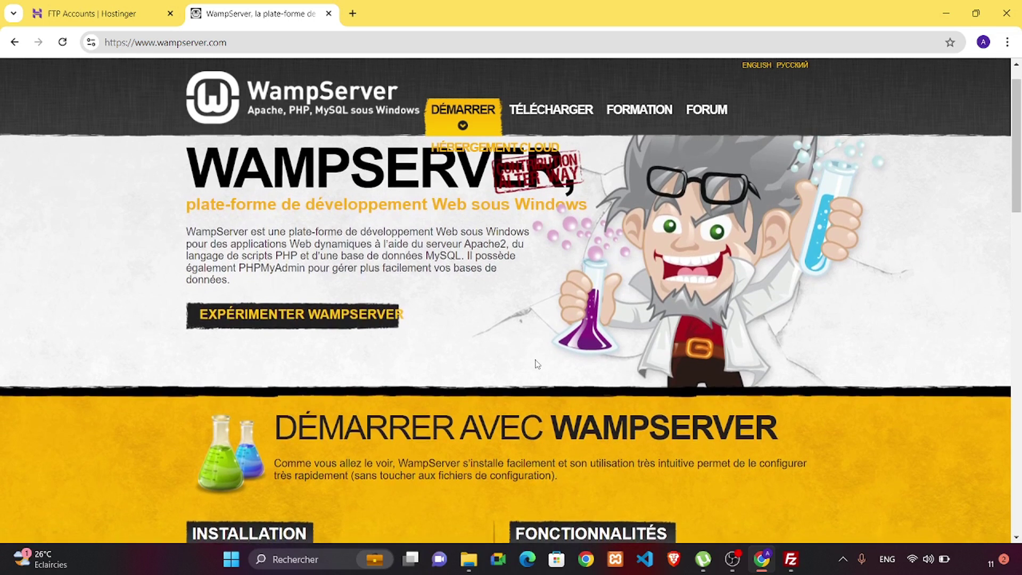
scroll(537, 364, "up", 1)
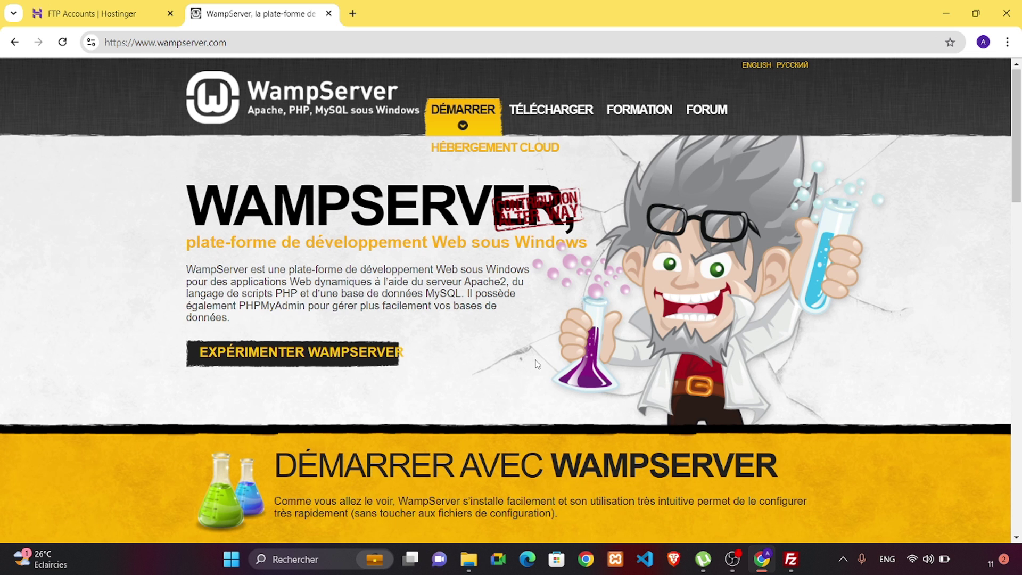
scroll(537, 363, "down", 1)
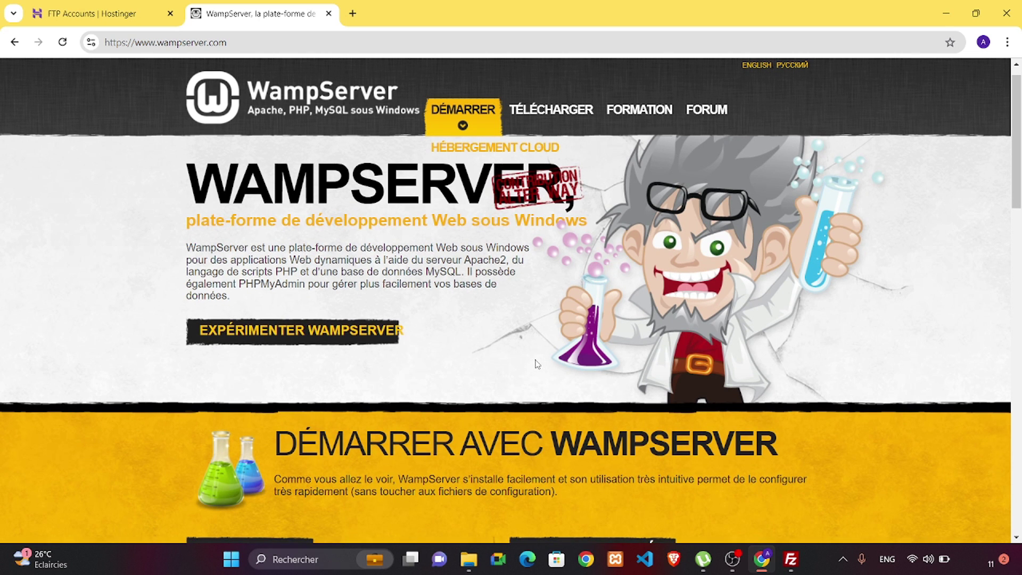
scroll(537, 364, "down", 2)
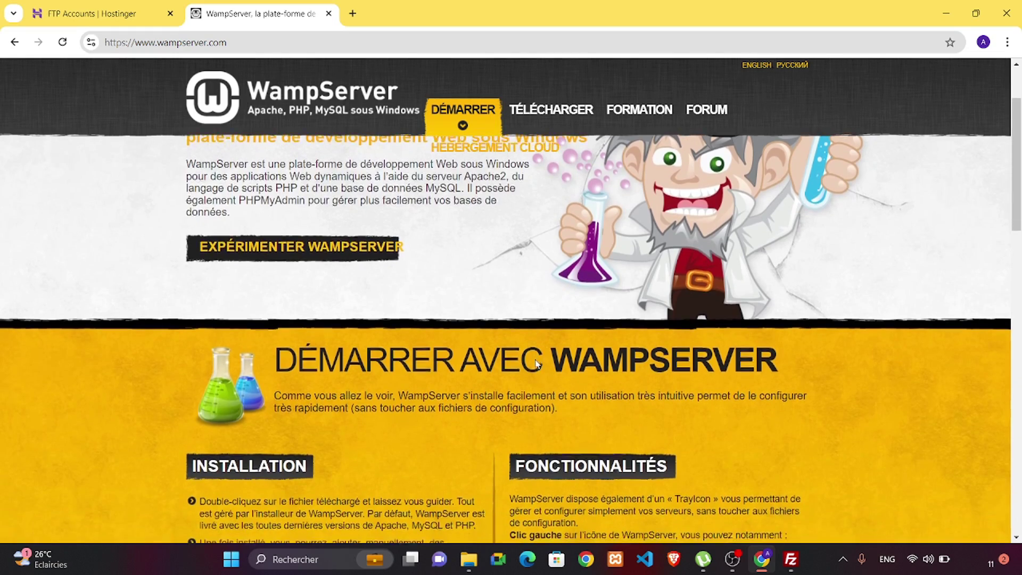
scroll(537, 364, "up", 2)
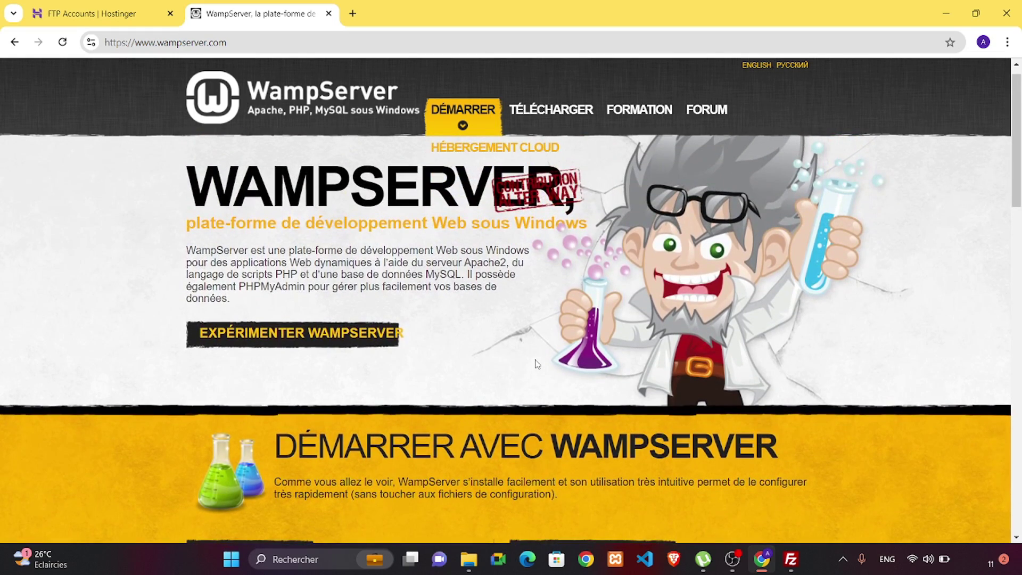
scroll(537, 364, "up", 1)
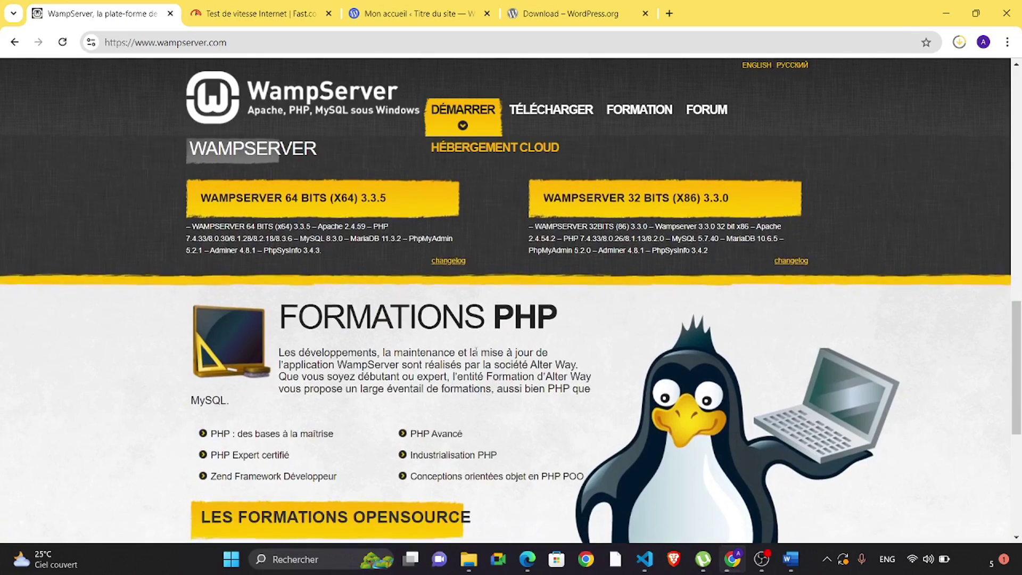
scroll(476, 352, "down", 2)
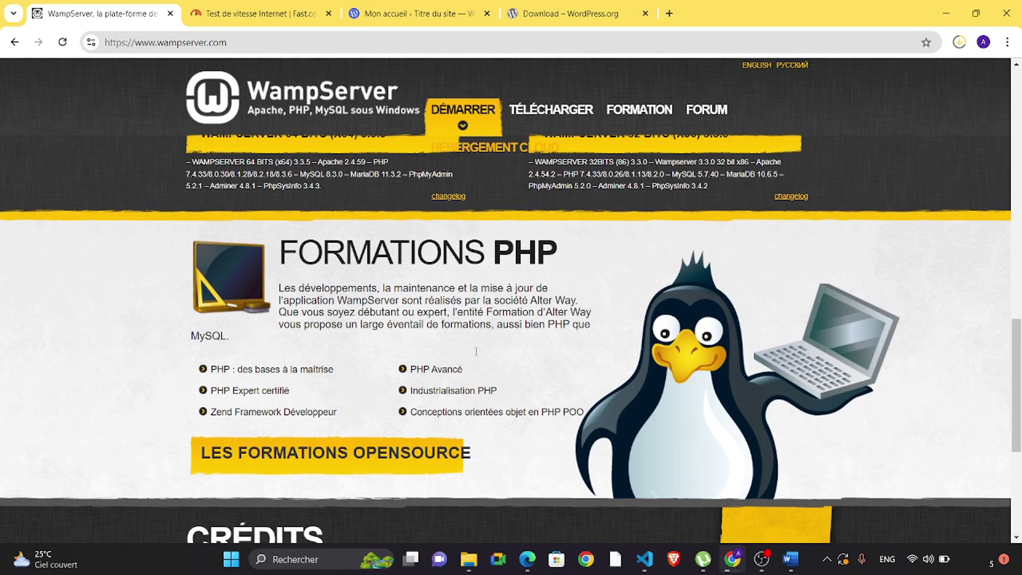
scroll(476, 352, "down", 3)
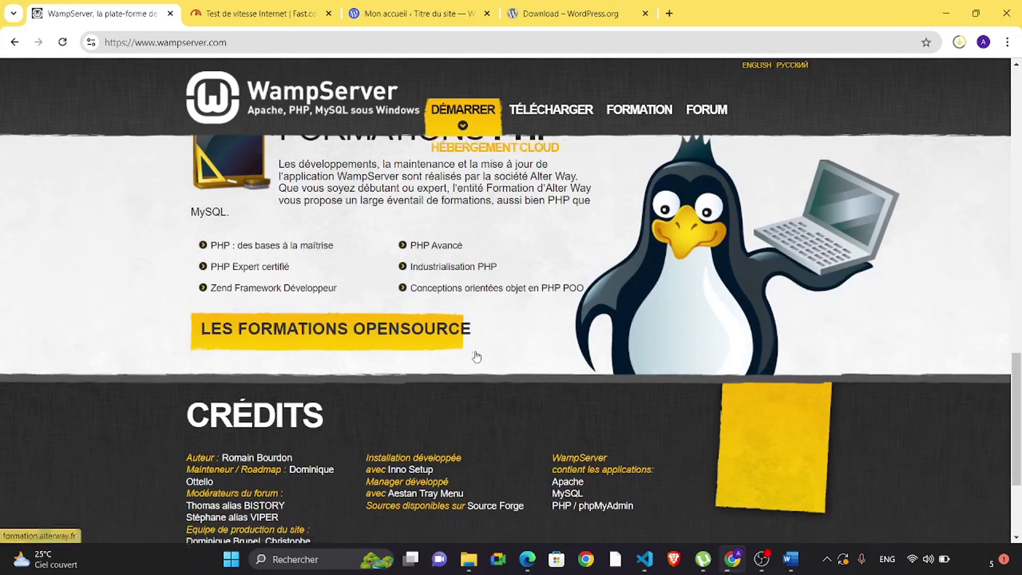
scroll(477, 357, "down", 2)
scroll(477, 356, "up", 2)
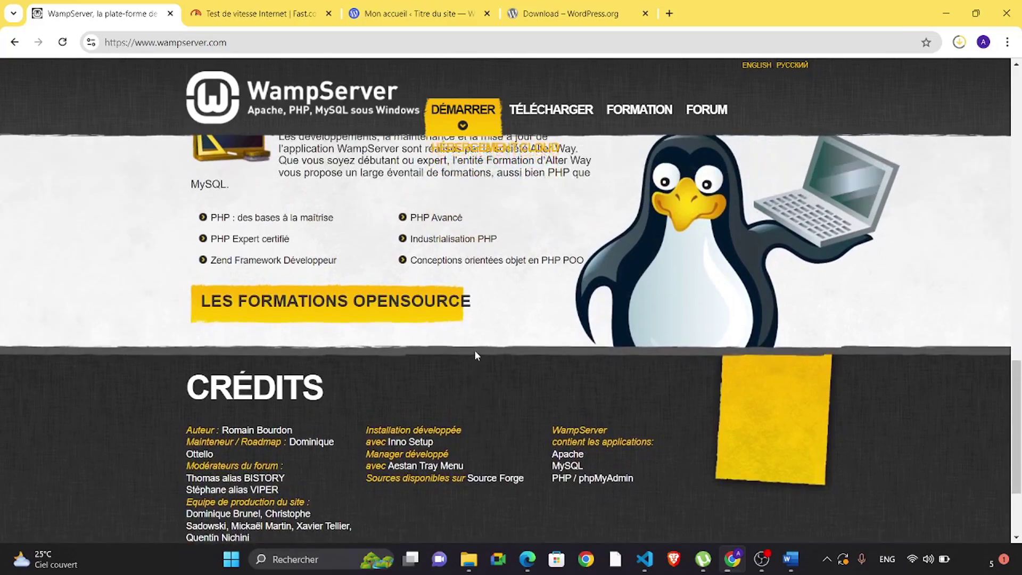
scroll(474, 355, "up", 4)
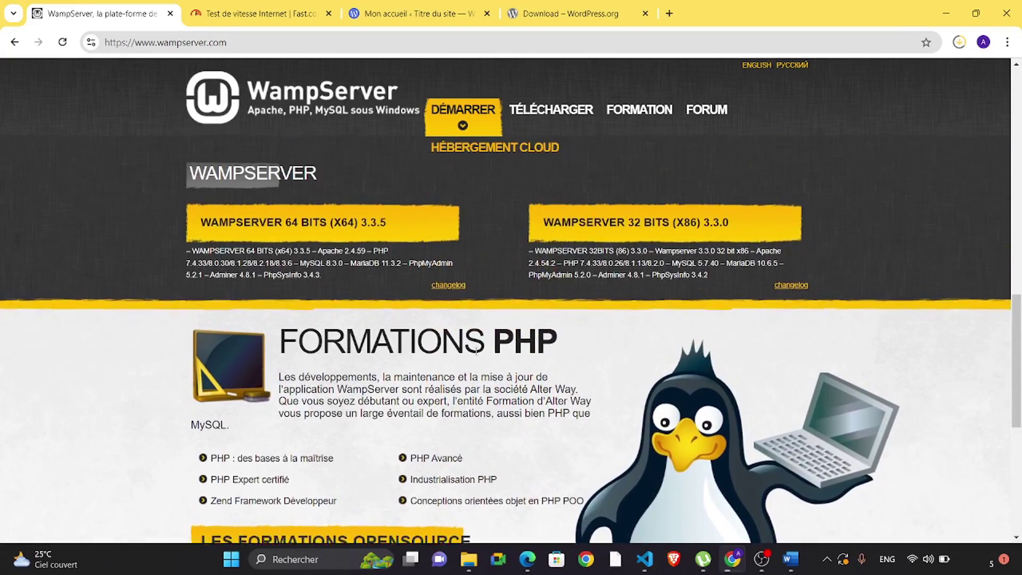
scroll(476, 351, "up", 4)
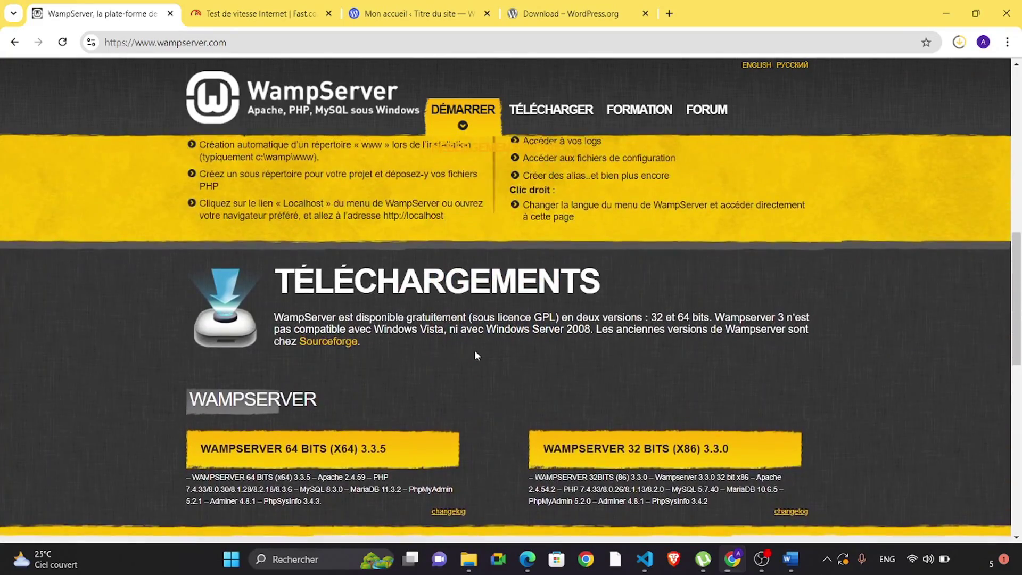
scroll(476, 354, "up", 2)
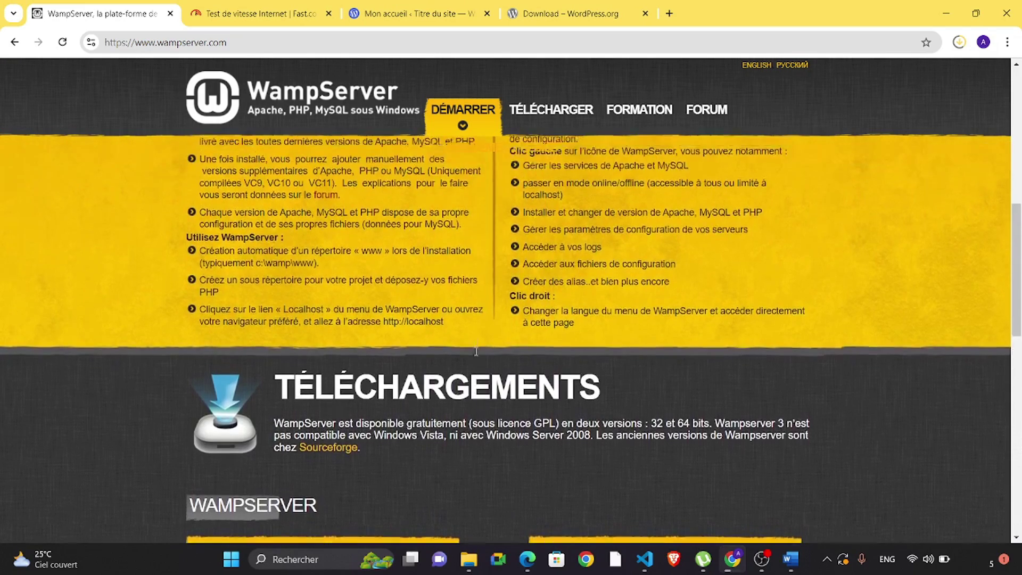
scroll(476, 351, "down", 4)
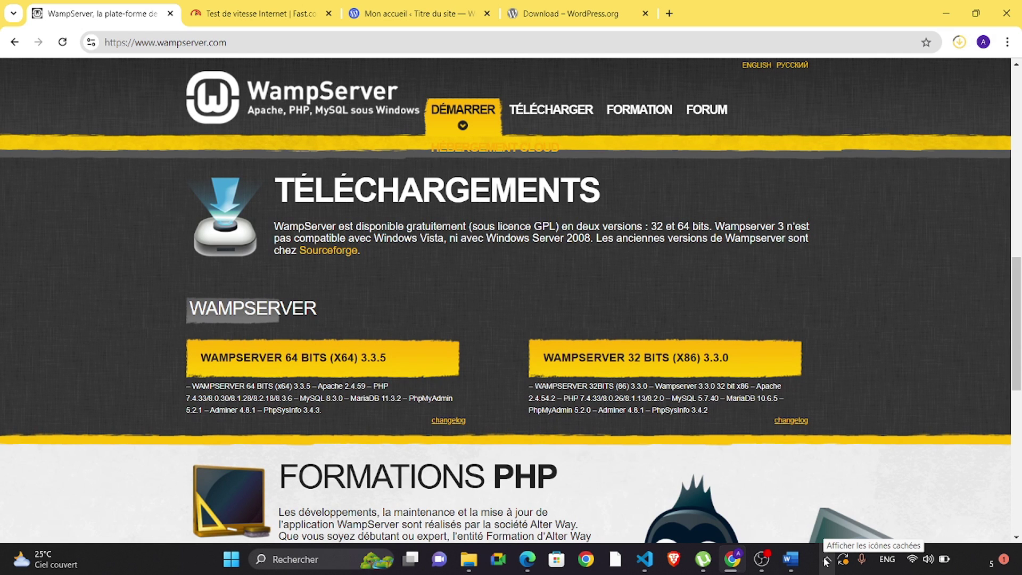
- Show the desktop and launch phpMyAdmin 5.2.1 from the running WampServer
key("super+d")
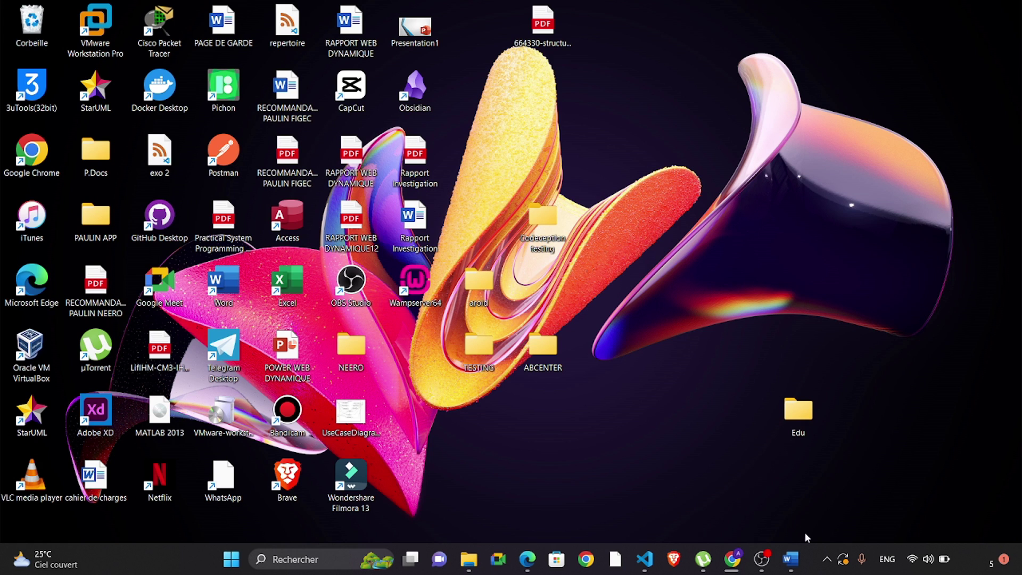
mouse_move(802, 557)
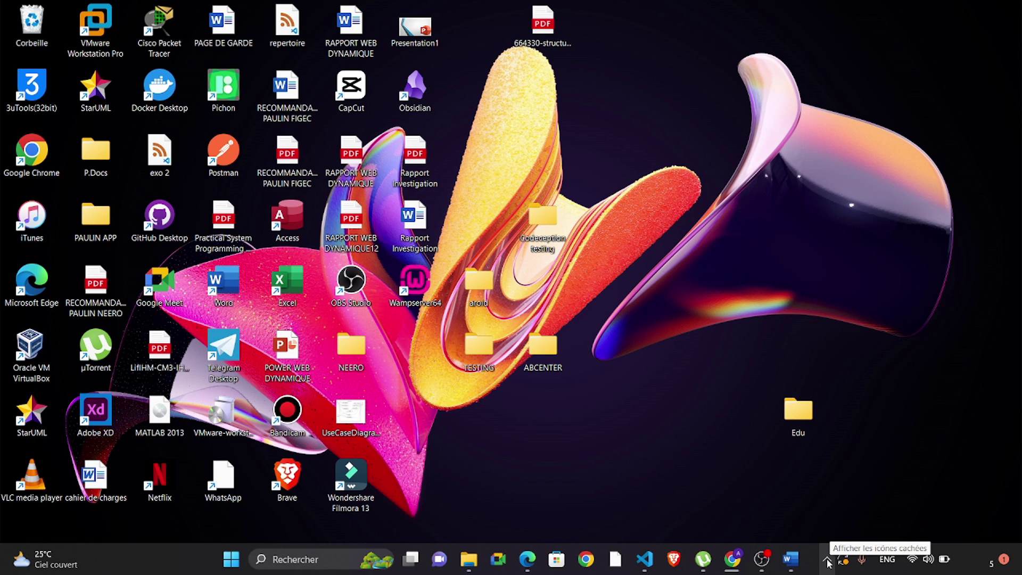
left_click(827, 560)
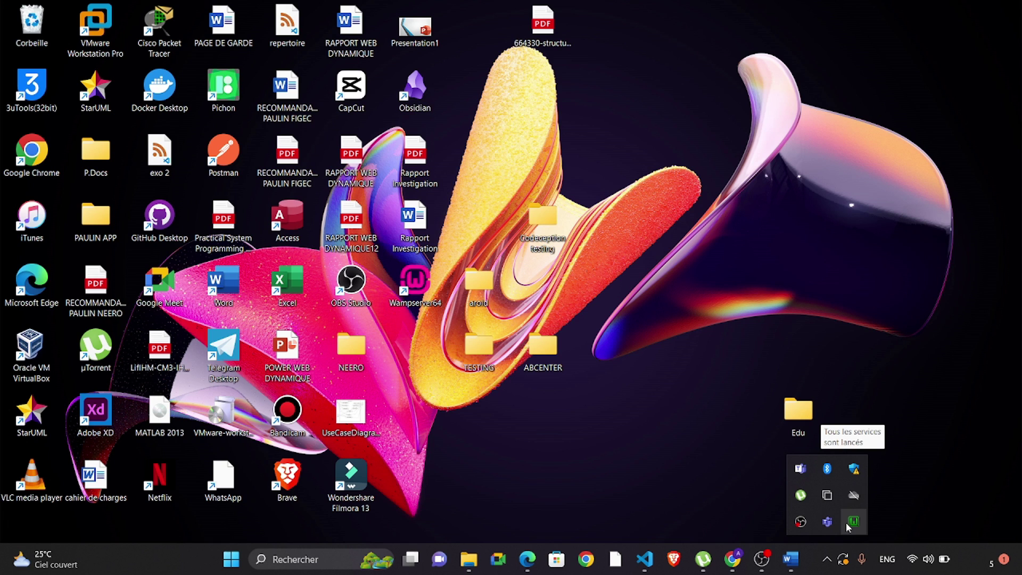
left_click(855, 522)
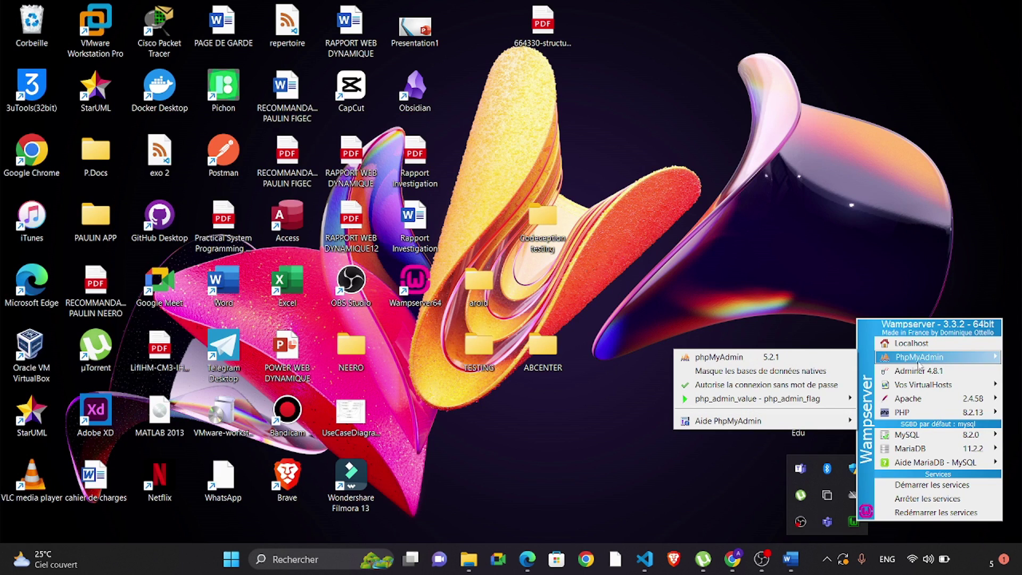
mouse_move(893, 358)
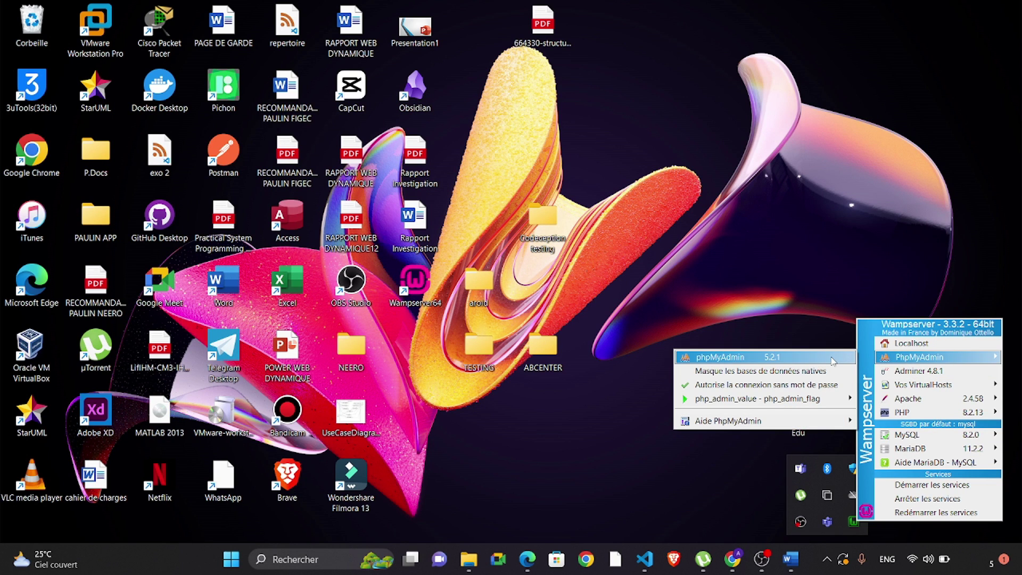
left_click(833, 361)
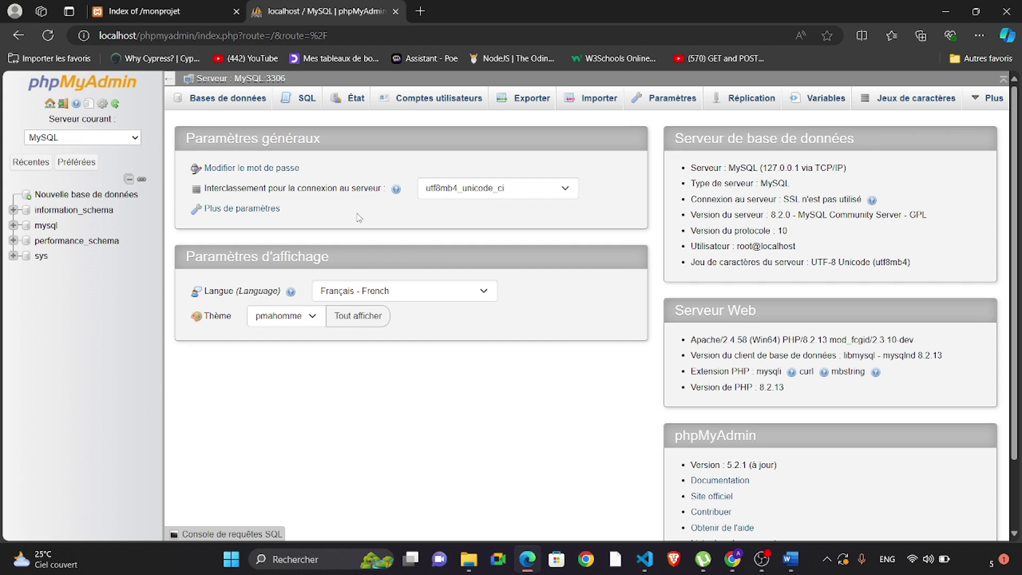
- Create a new MySQL database named wordpress_db with the utf8mb4_0900_ai_ci collation
left_click(91, 201)
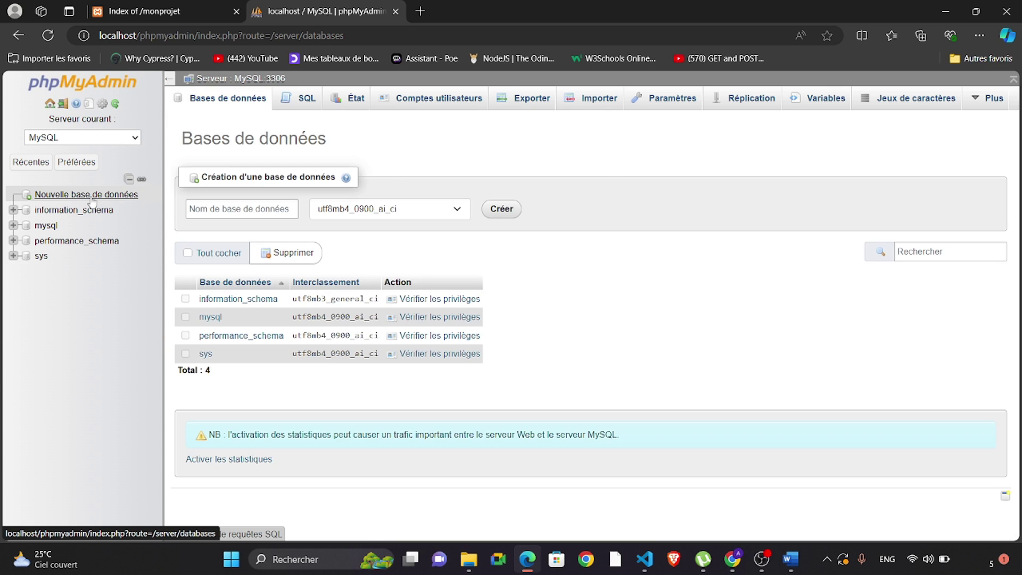
left_click(228, 205)
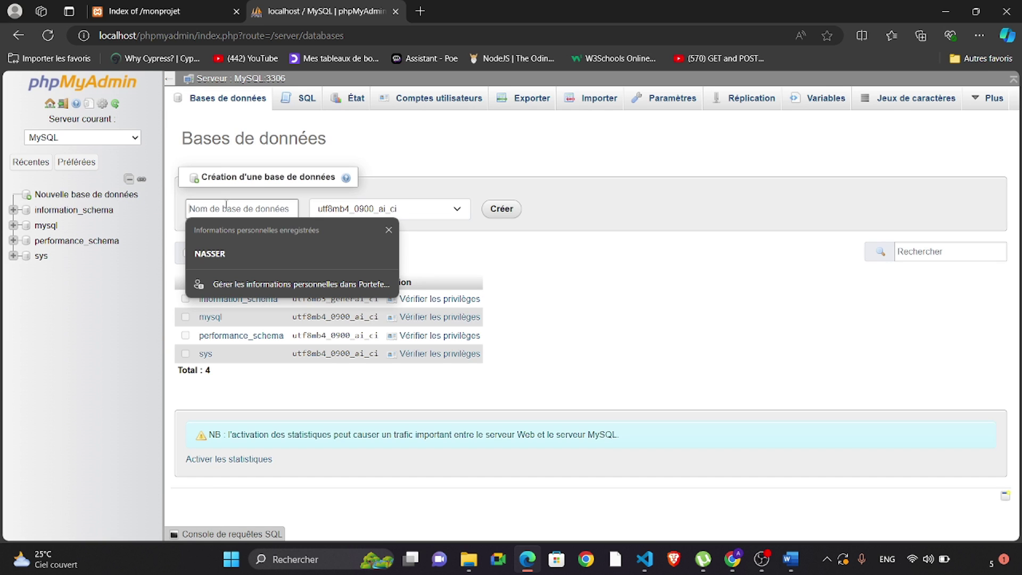
type("word")
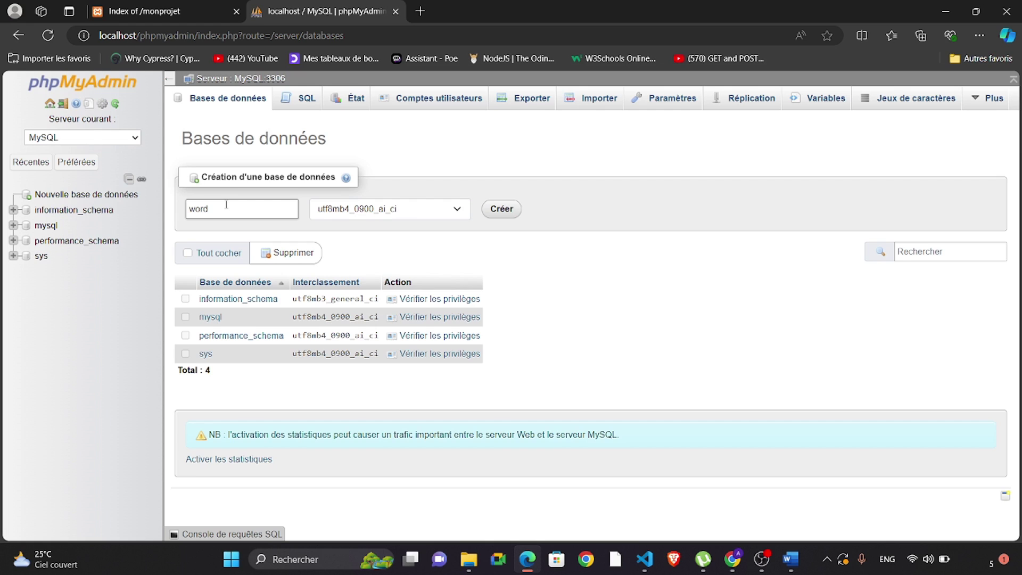
type("press_db")
left_click(503, 212)
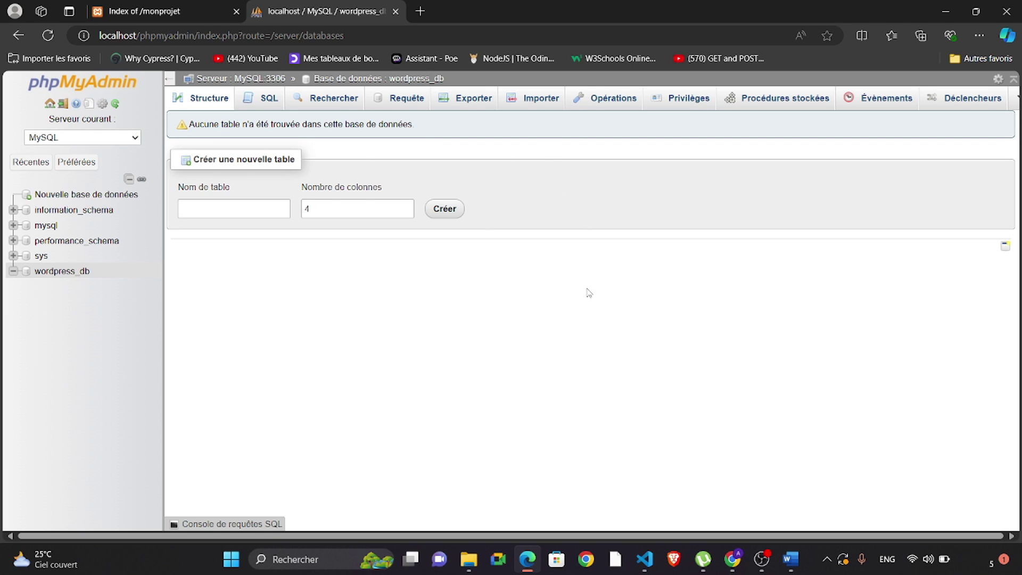
- Switch to the WordPress download page in Chrome and open the downloaded wordpress-6.6.1.zip archive
left_click(733, 561)
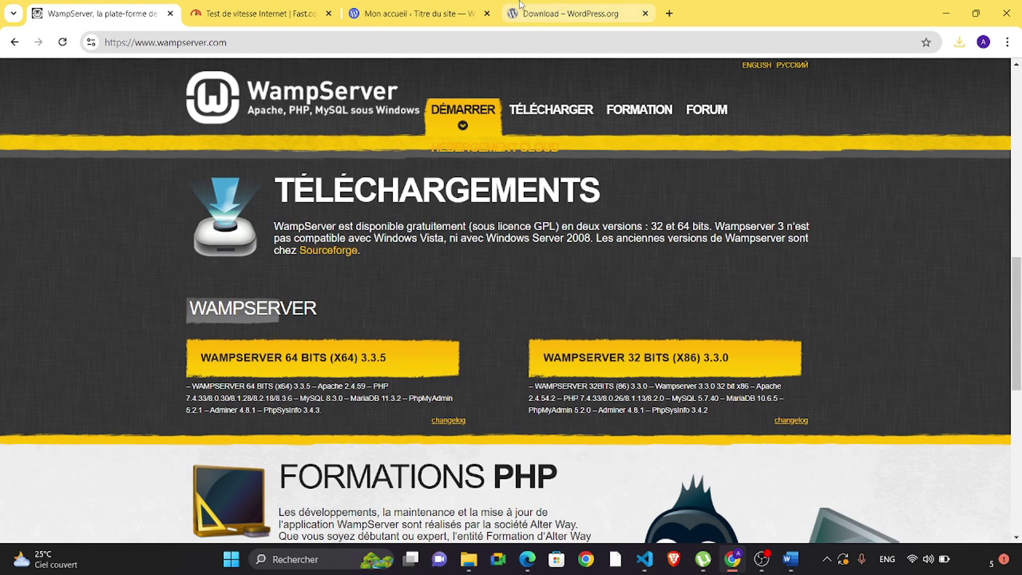
left_click(571, 4)
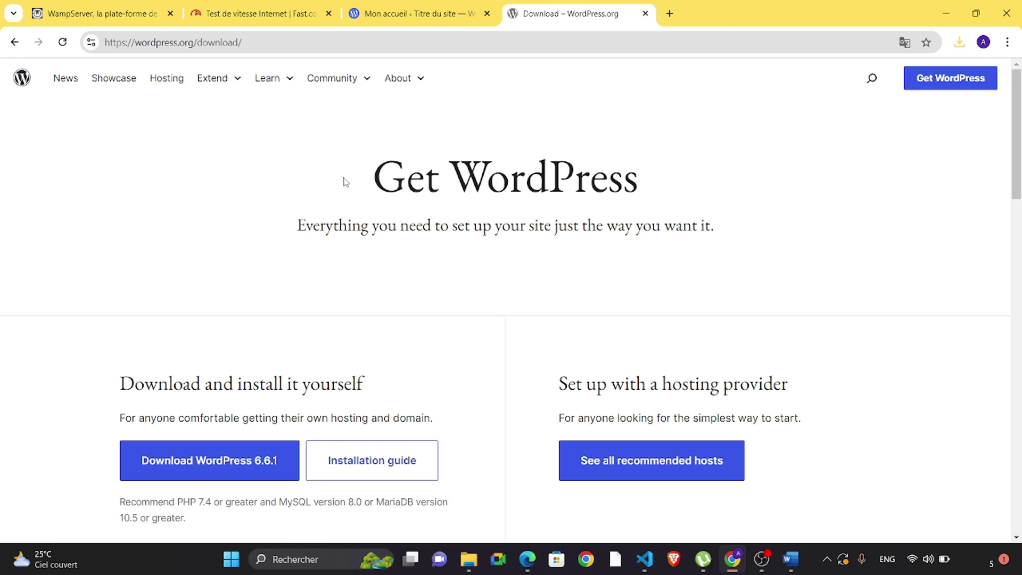
scroll(314, 401, "down", 2)
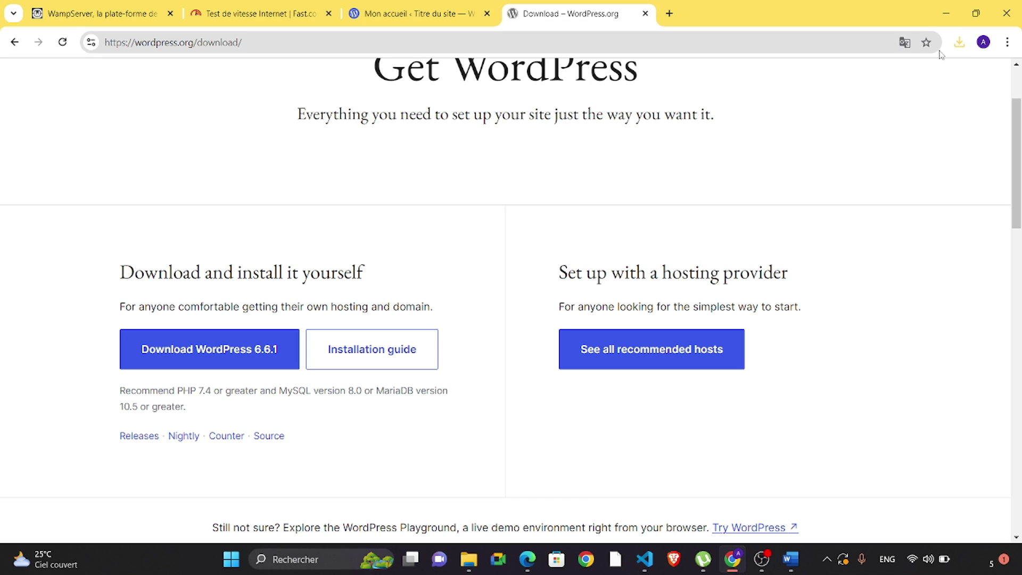
left_click(959, 43)
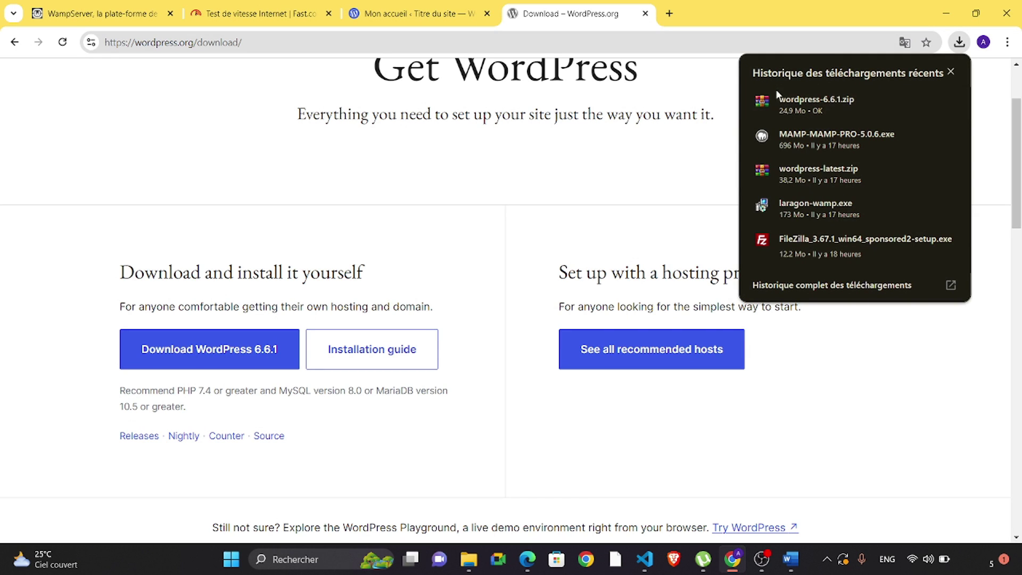
left_click(835, 105)
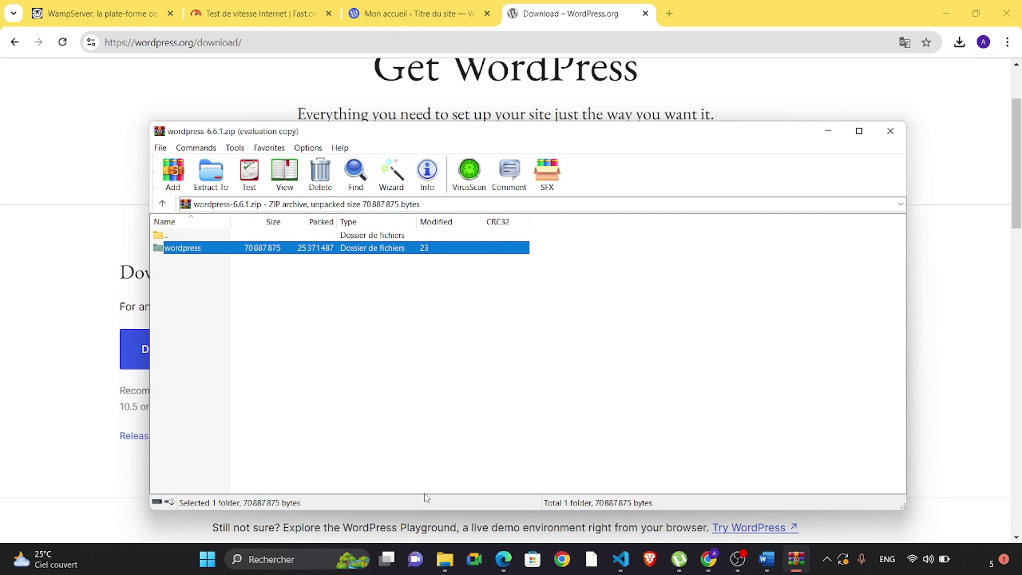
- Switch to File Explorer and locate the extracted wordpress-6.6.1 folder in Téléchargements
left_click(445, 563)
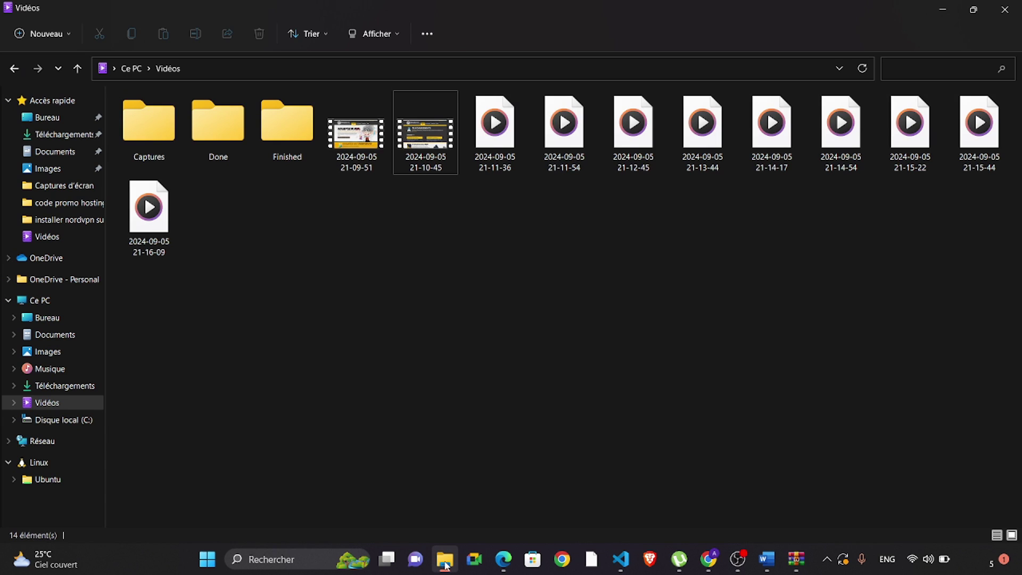
left_click(65, 399)
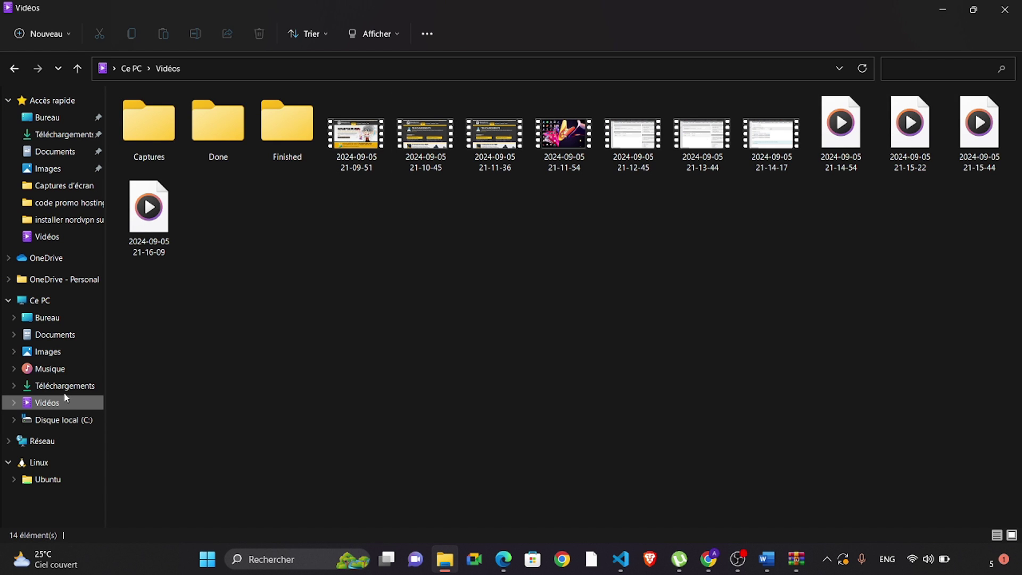
left_click(67, 385)
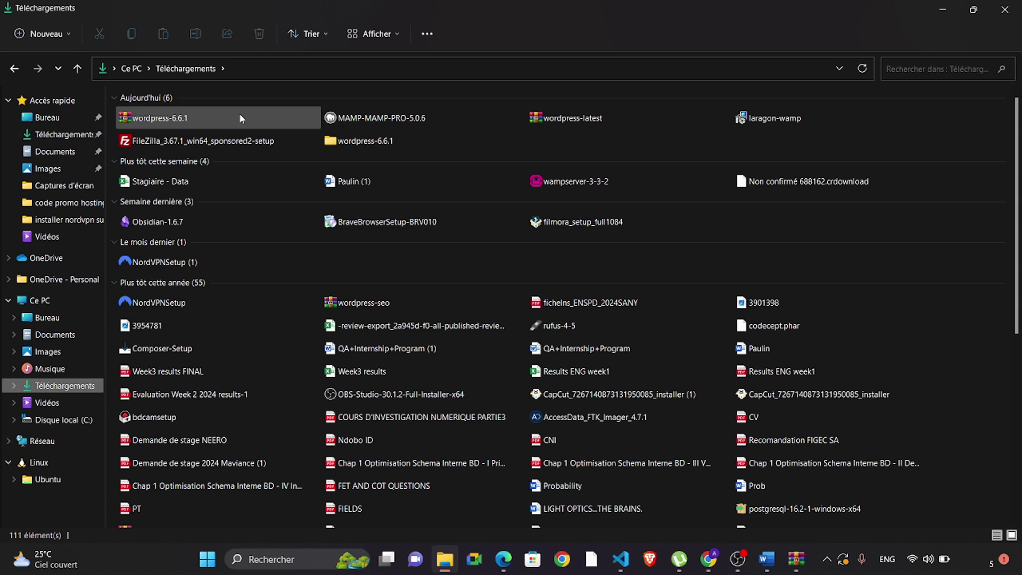
left_click(353, 141)
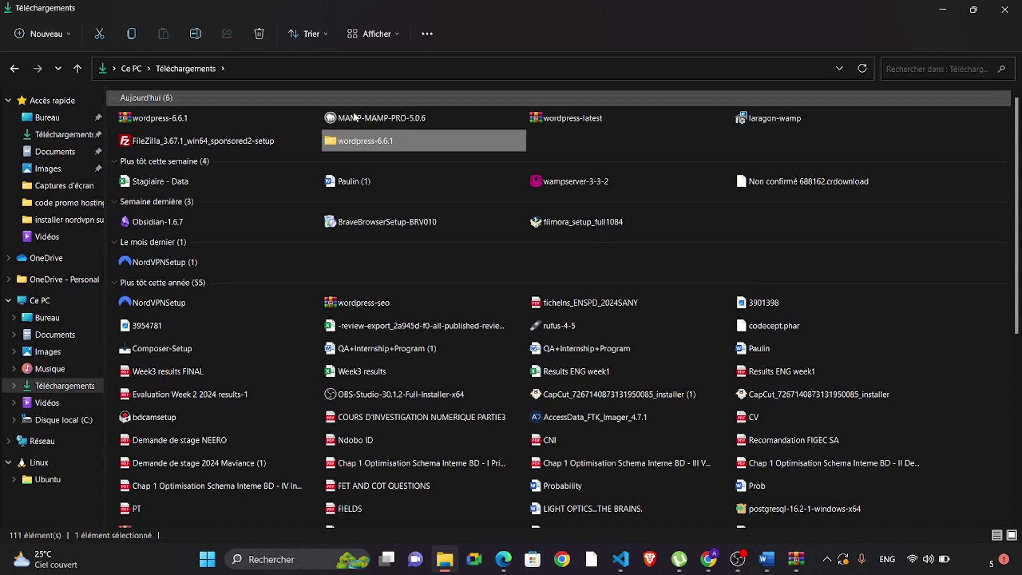
left_click(350, 141)
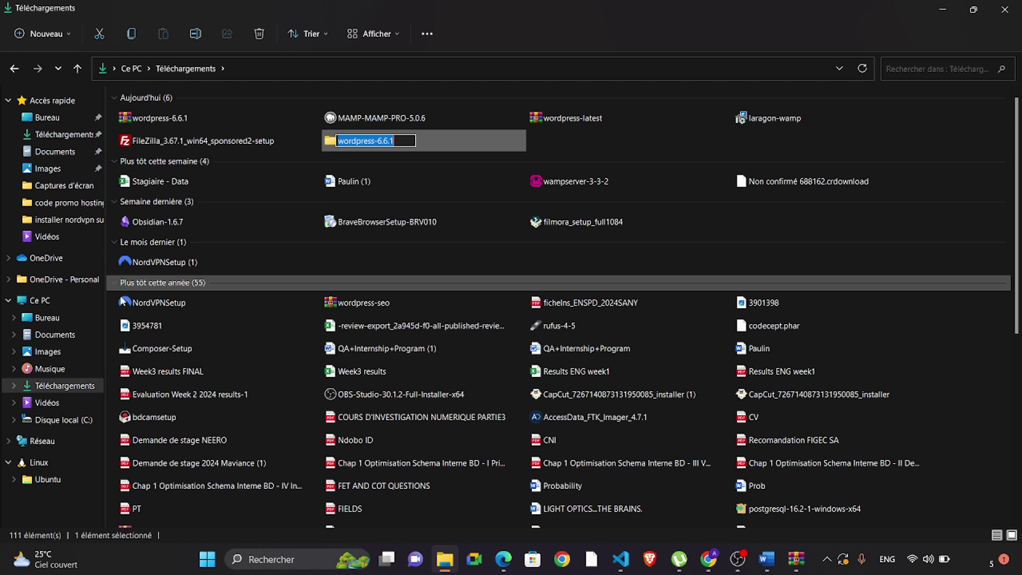
- Paste the wordpress-6.6.1 folder into the www folder of wamp64 on the local disk C:
left_click(60, 421)
left_click(60, 420)
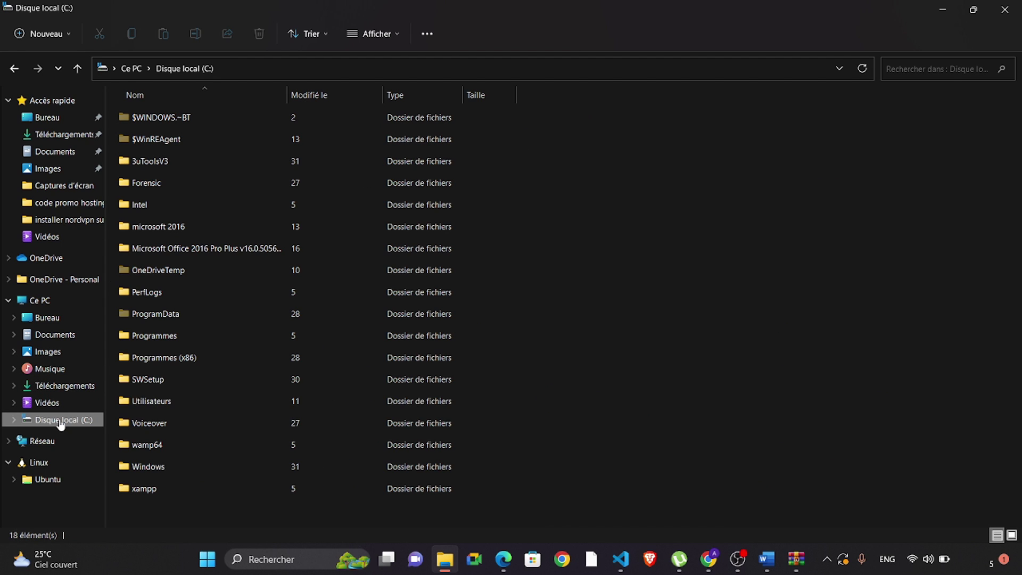
double_click(145, 447)
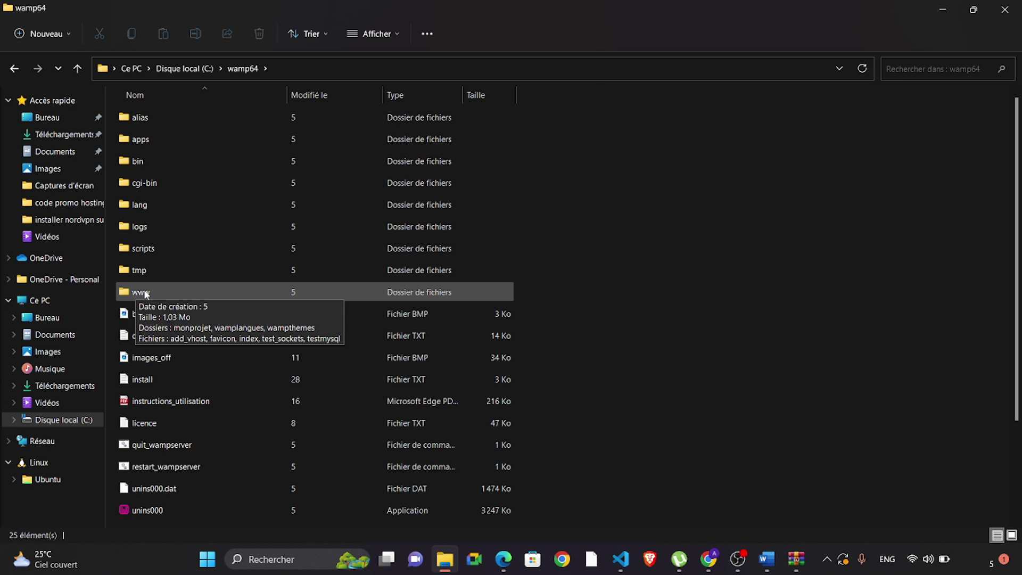
double_click(147, 293)
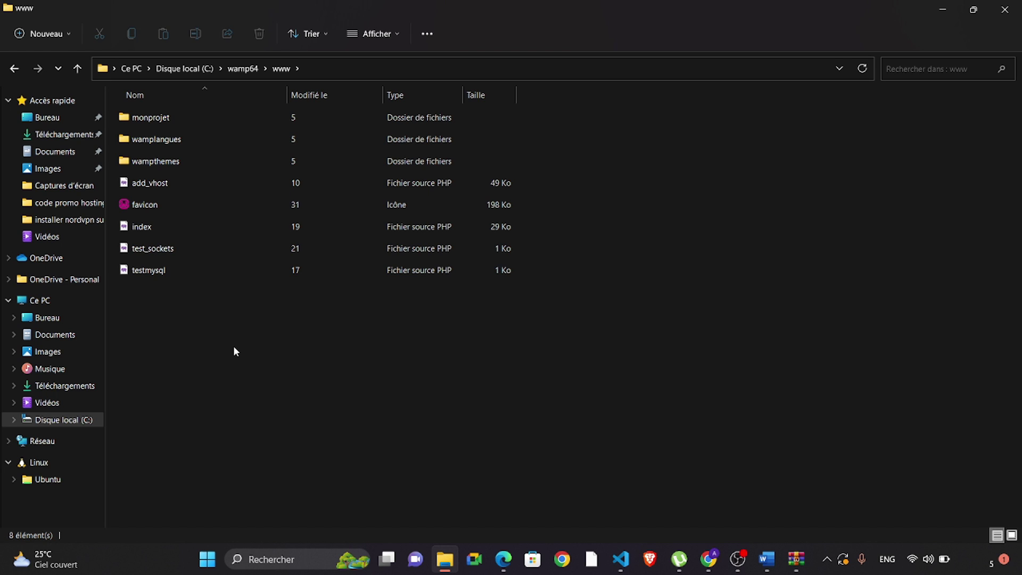
key("ctrl+v")
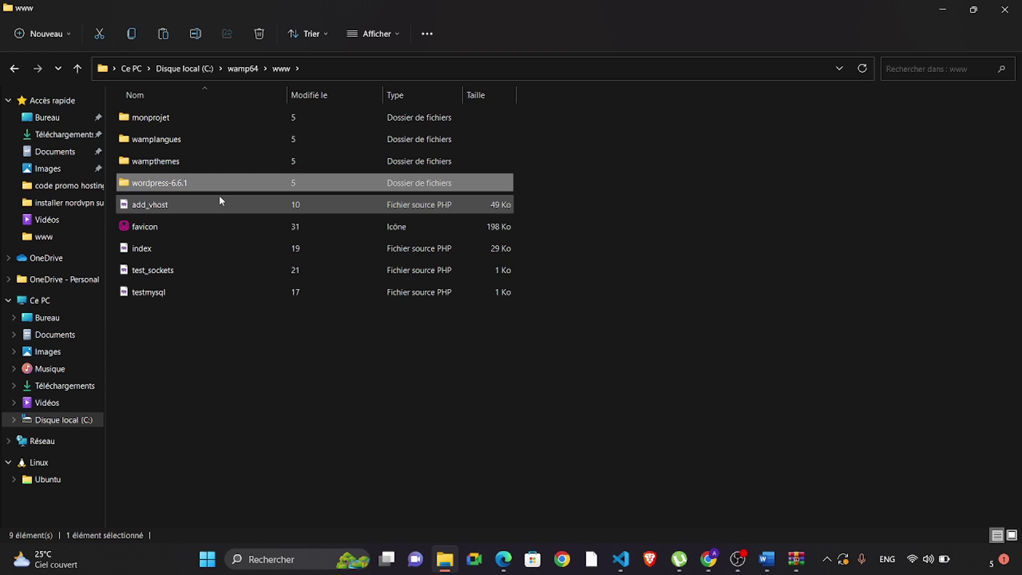
- Rename the wordpress-6.6.1 folder inside www as wordpress
key("F2")
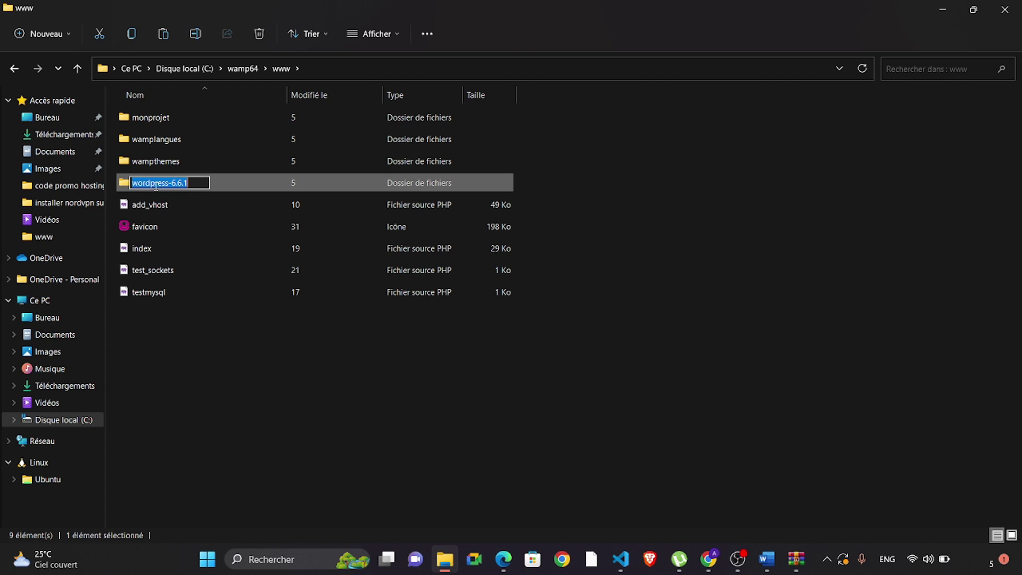
left_click(192, 184)
key("BackSpace")
key("BackSpace")
key("BackSpace")
key("BackSpace")
key("BackSpace")
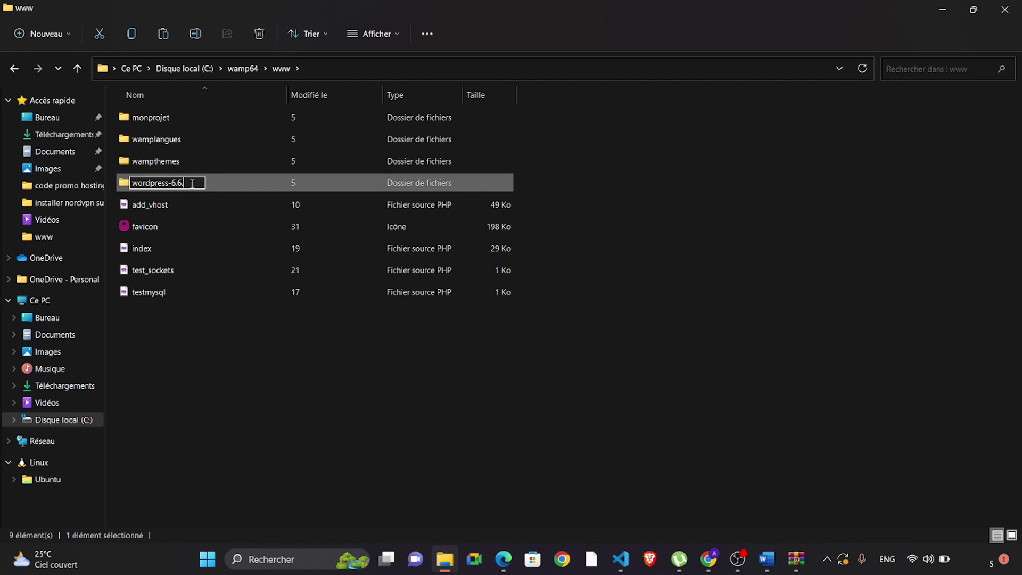
key("BackSpace")
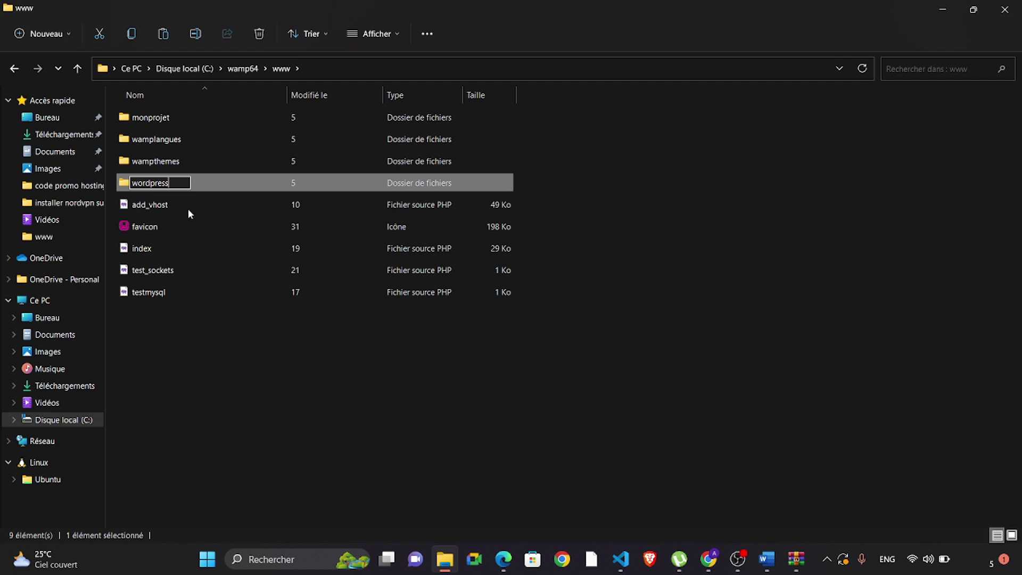
left_click(187, 362)
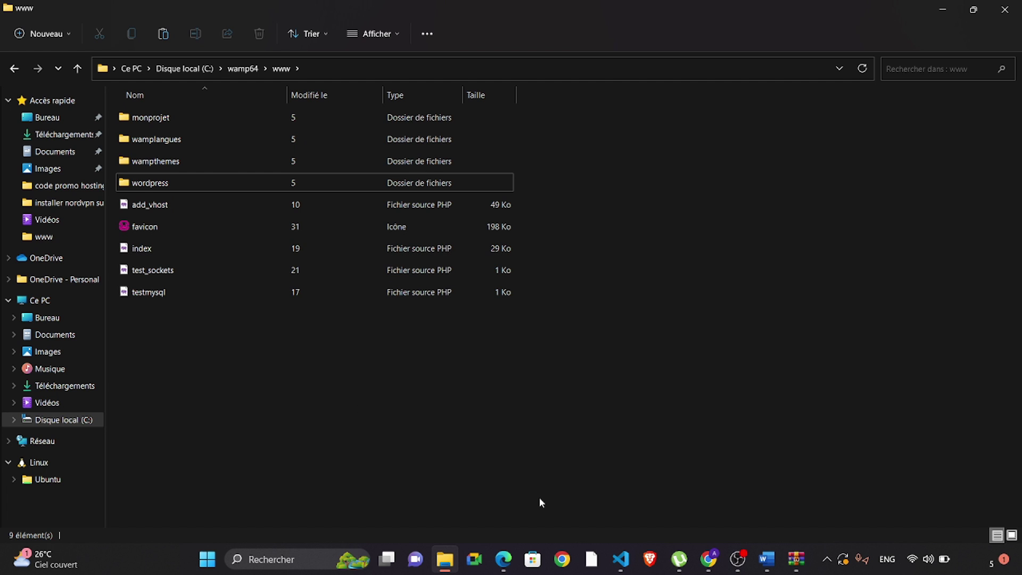
- Switch to Edge, load localhost/wordpress/ in a new tab and open its wordpress subfolder to start the setup
left_click(505, 560)
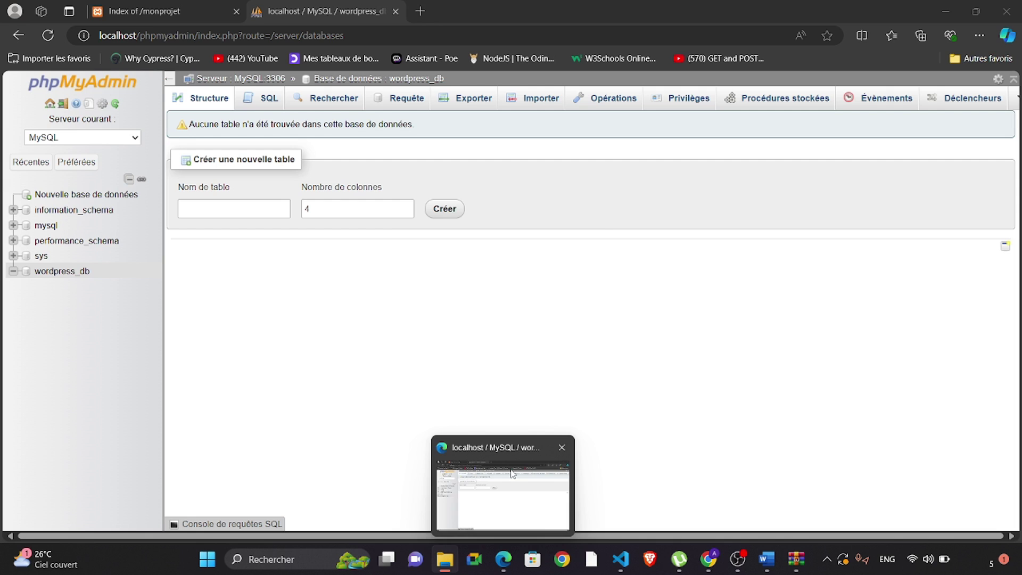
left_click(420, 10)
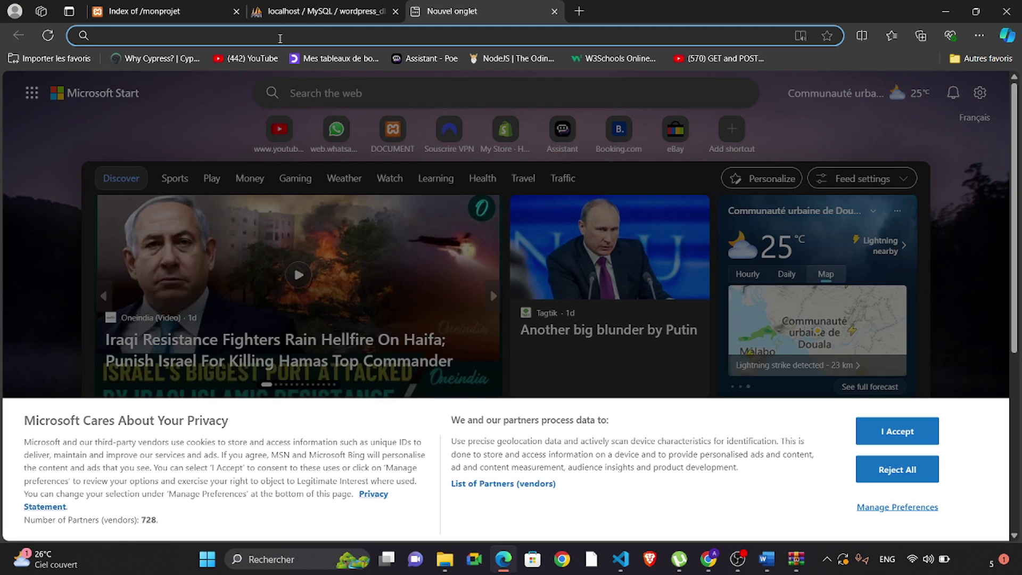
type("lo")
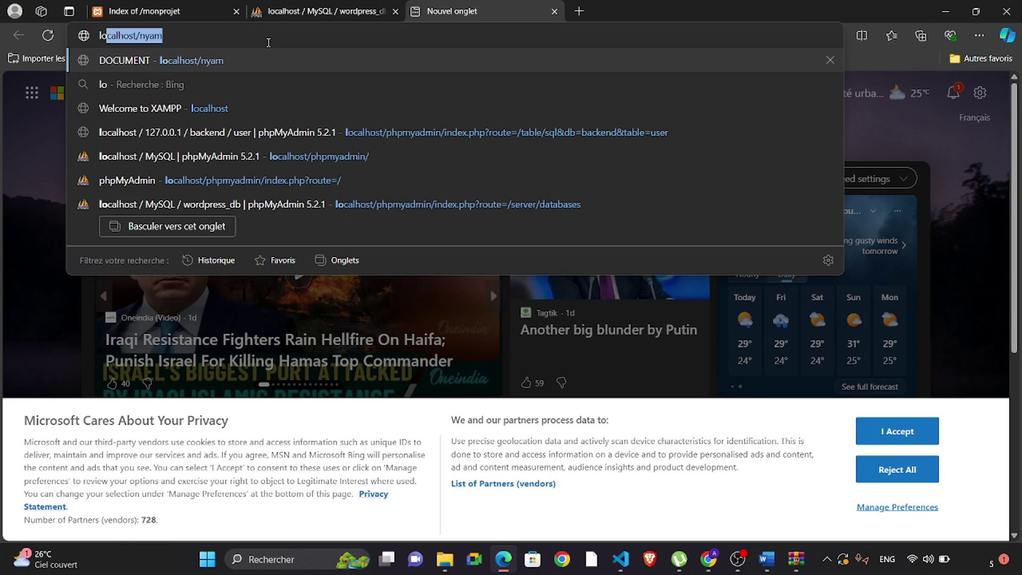
type("calhost/wordpress/")
key("Return")
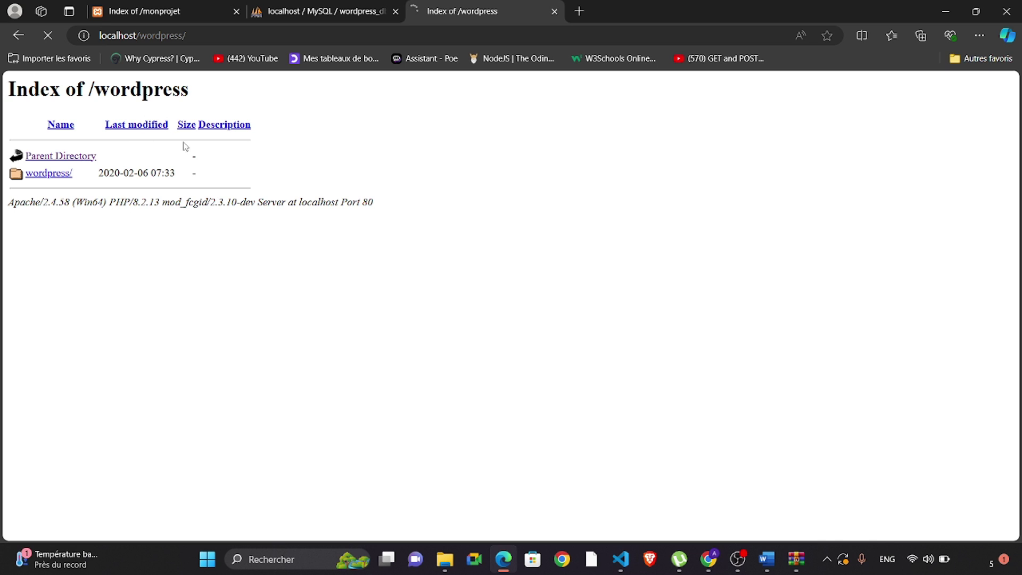
left_click(41, 178)
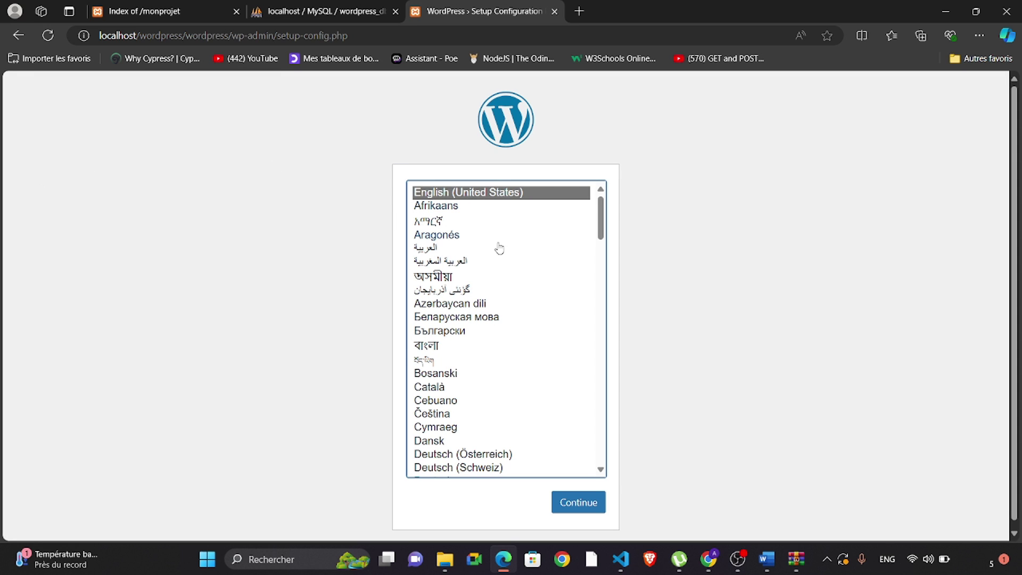
- Choose French as the WordPress installation language and proceed past the welcome page to the database connection form
scroll(498, 382, "down", 3)
scroll(499, 382, "down", 3)
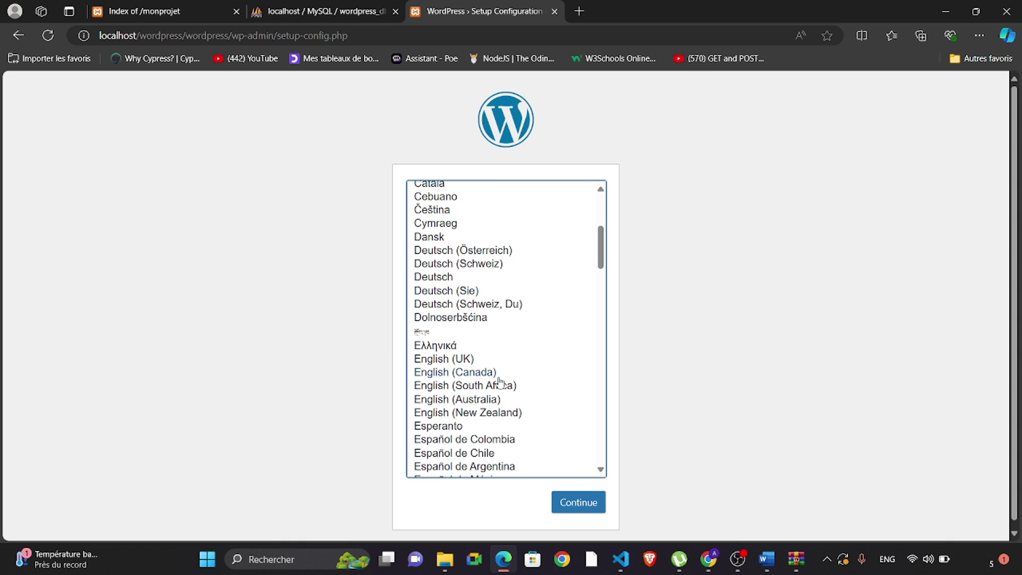
scroll(495, 354, "down", 6)
scroll(495, 345, "down", 2)
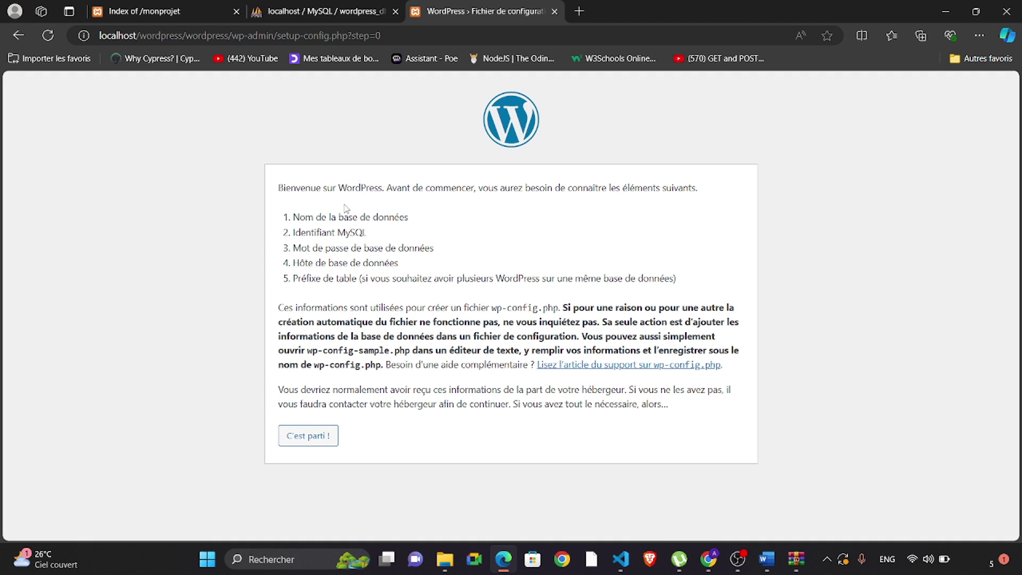
left_click(306, 442)
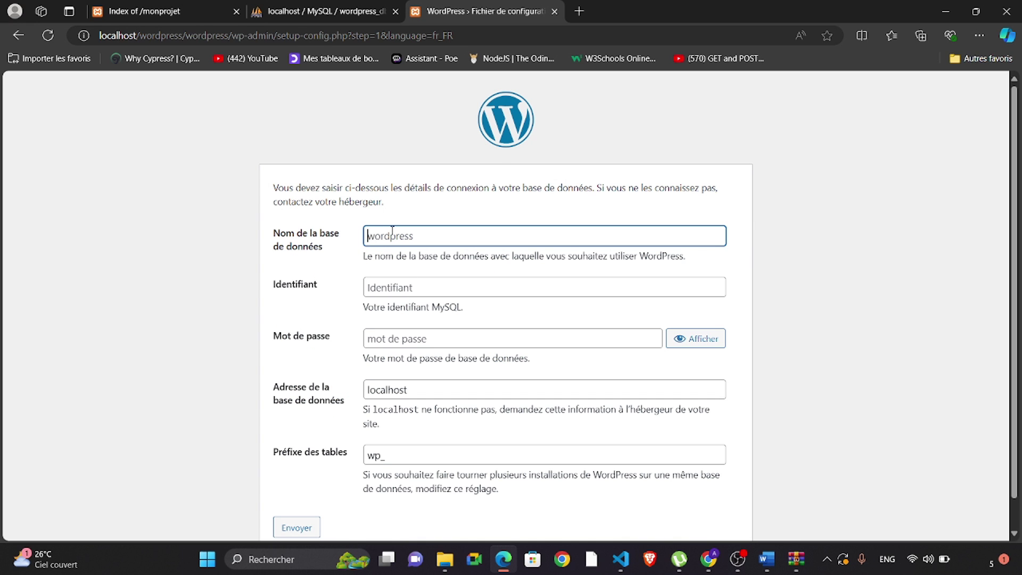
- Submit the database connection details with database name wordpress_db and MySQL username root, leaving the password empty
type("wordpress_db")
left_click(388, 288)
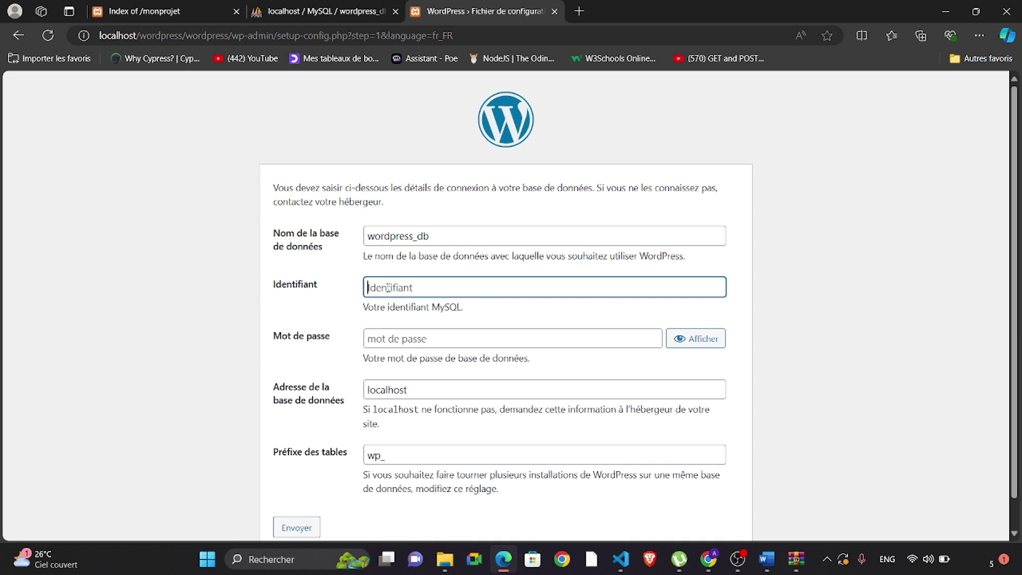
type("root")
scroll(498, 331, "down", 1)
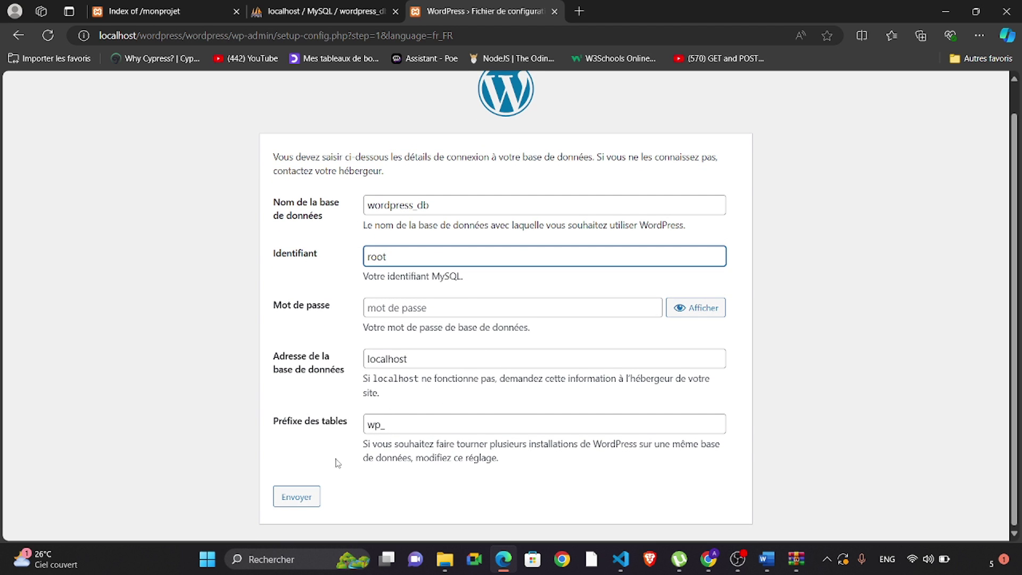
left_click(297, 496)
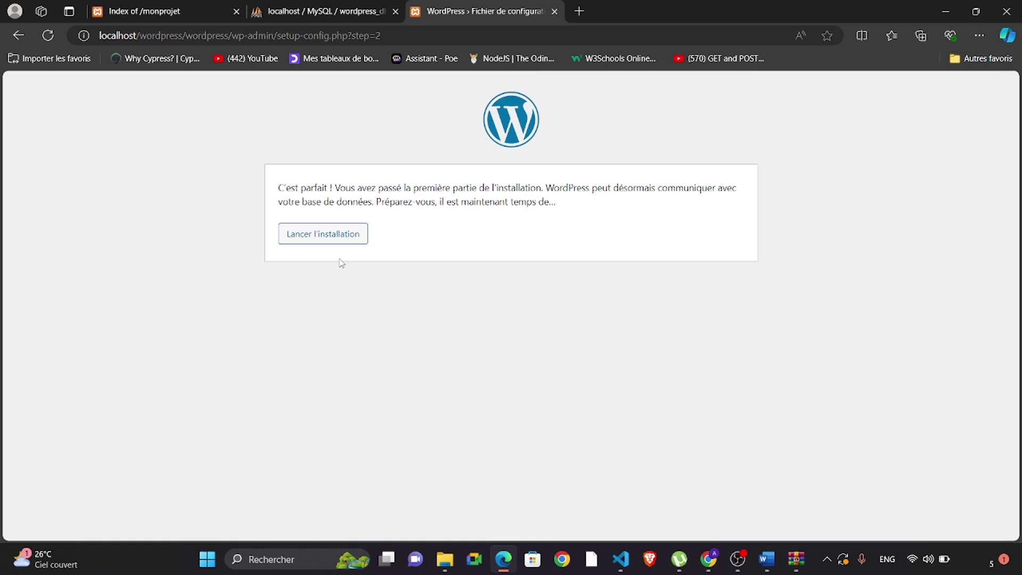